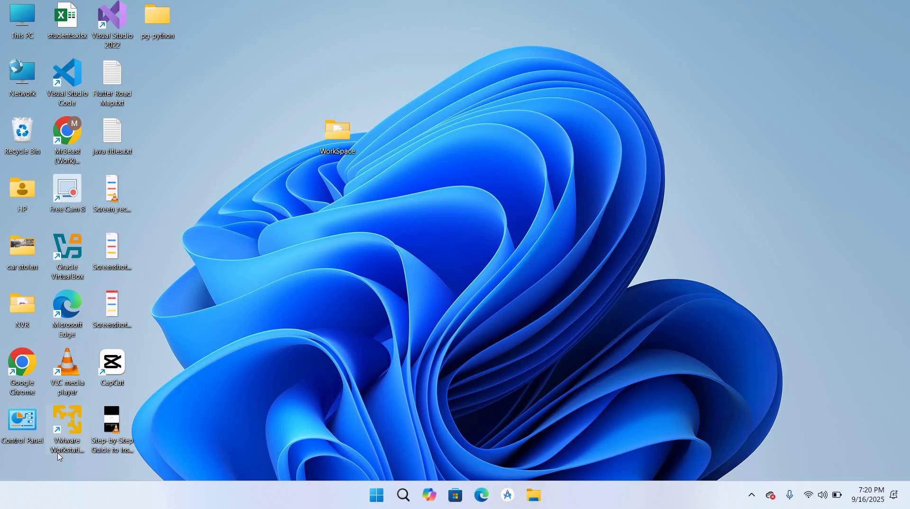
# Launch Chrome and search Google for 'java jdk'.
pyautogui.doubleClick(69, 149)
pyautogui.click(326, 250)
pyautogui.write('java jdk')
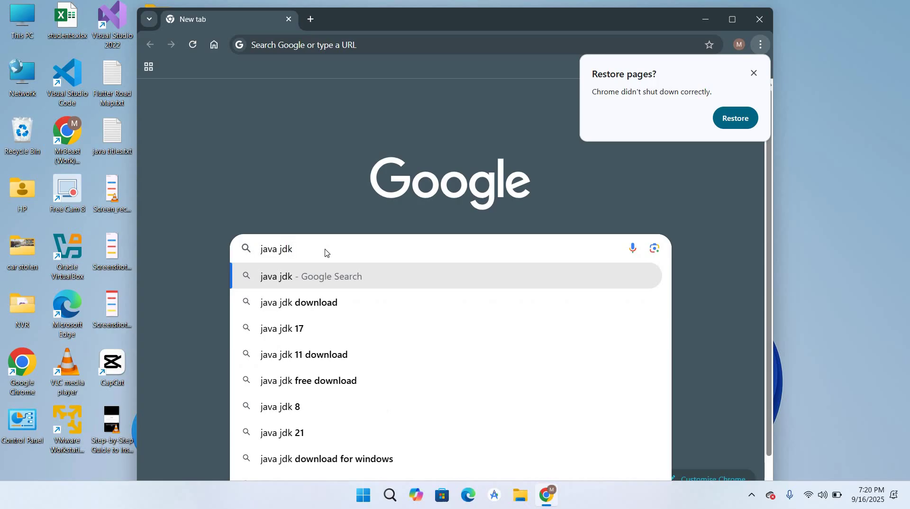
pyautogui.press('Return')
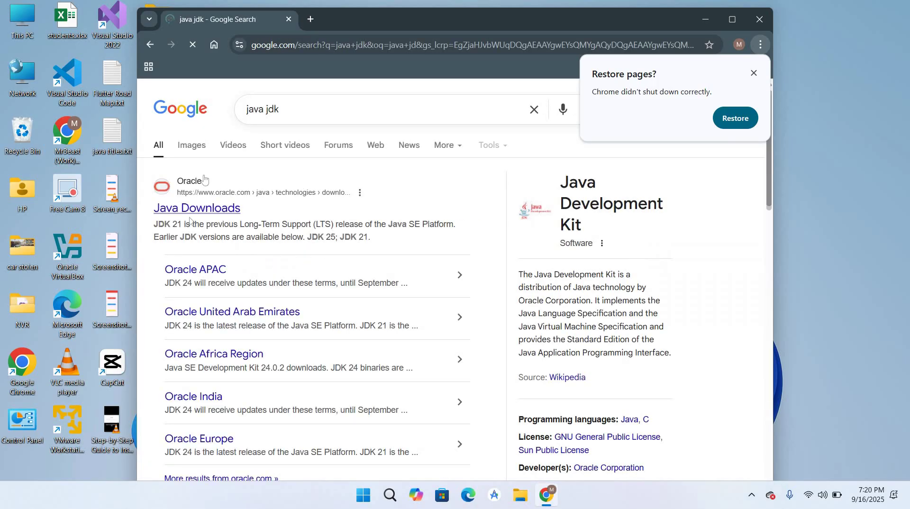
# On Oracle's Java Downloads page, download the JDK 25 Windows x64 Installer.
pyautogui.click(204, 208)
pyautogui.press('super+Up')
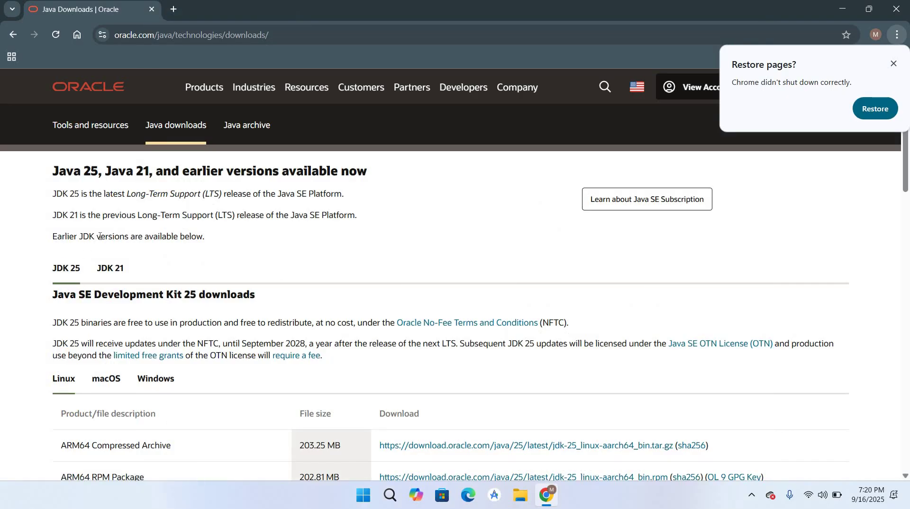
pyautogui.scroll(-3, 99, 235)
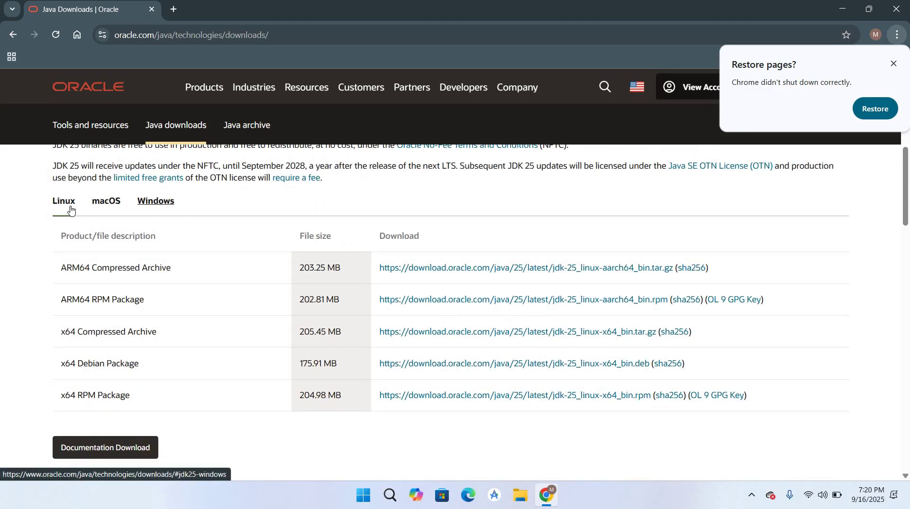
pyautogui.click(158, 204)
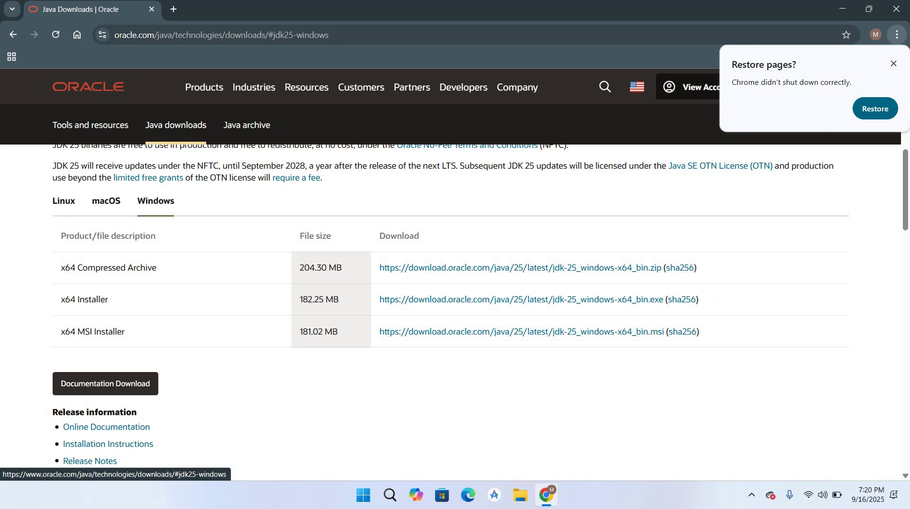
pyautogui.click(472, 306)
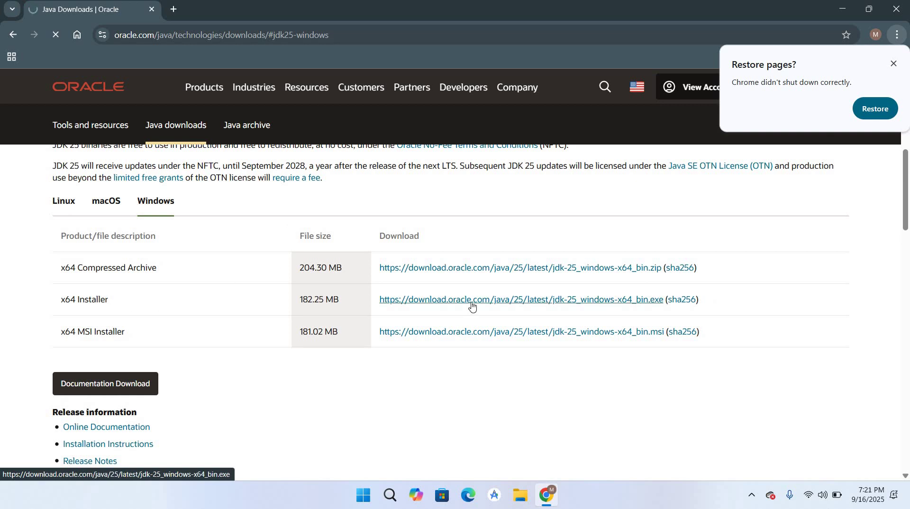
# Show the downloaded jdk-25 installer in its folder and run it.
pyautogui.click(894, 63)
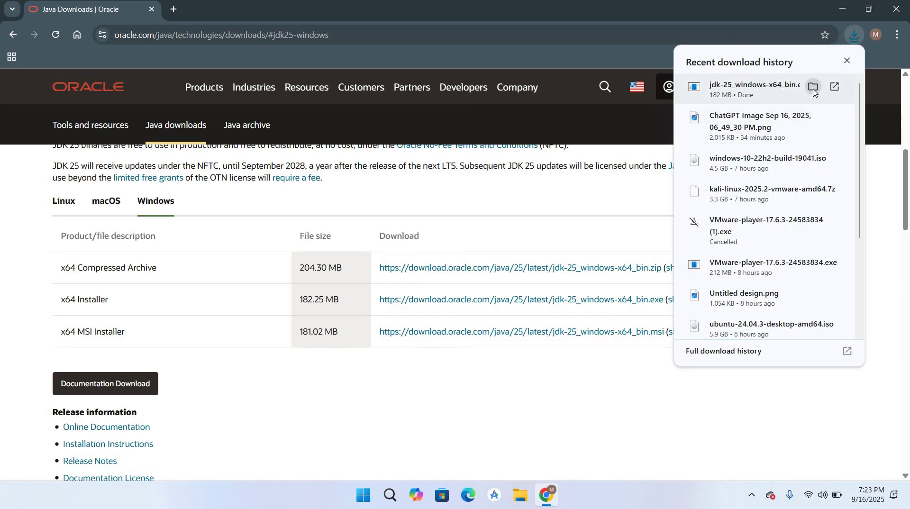
pyautogui.click(814, 88)
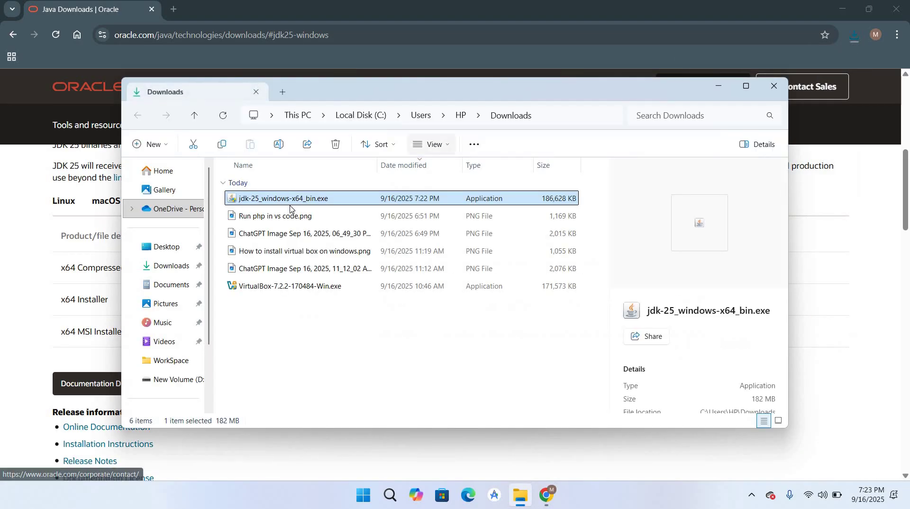
pyautogui.rightClick(323, 199)
pyautogui.click(347, 206)
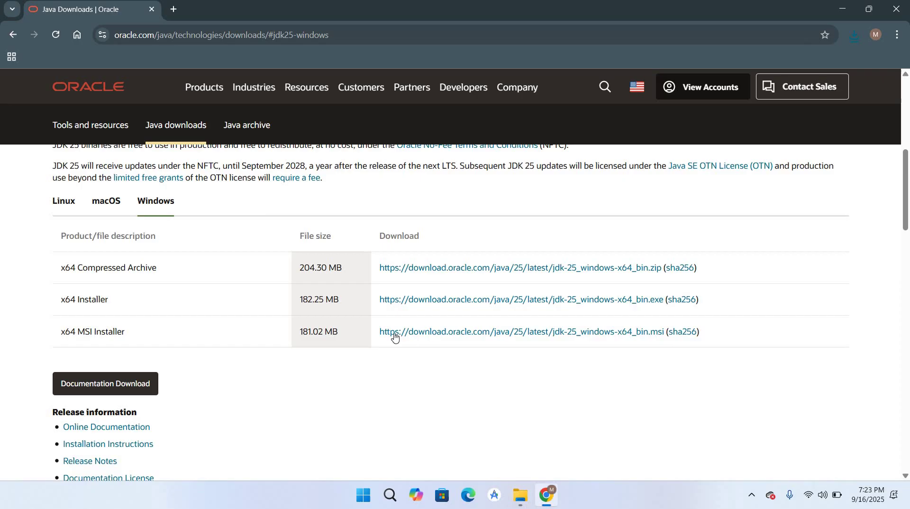
# Install JDK 25 to the default C:\Program Files\Java\jdk-25\ folder, then close Chrome and the Downloads window.
pyautogui.click(515, 341)
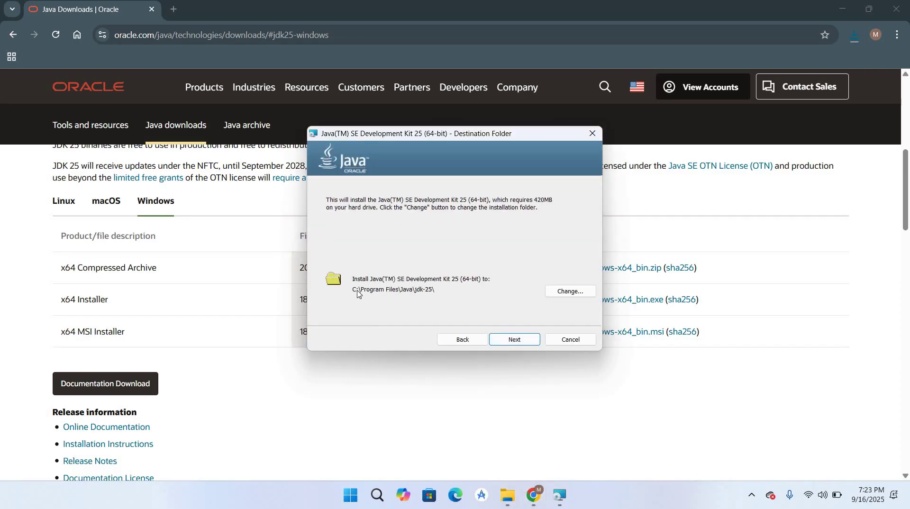
pyautogui.click(511, 342)
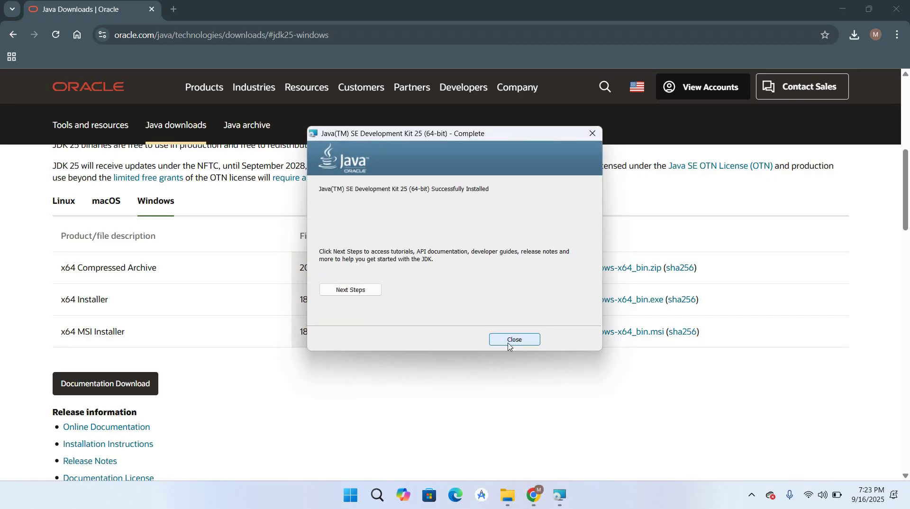
pyautogui.click(514, 340)
pyautogui.click(898, 13)
pyautogui.click(775, 86)
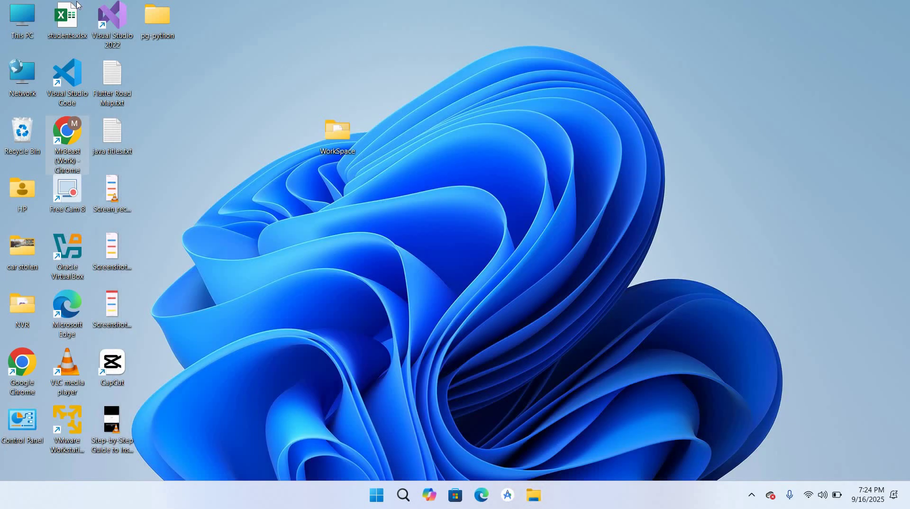
# Browse from This PC through Local Disk (C:) and Program Files into the Java folder.
pyautogui.doubleClick(22, 195)
pyautogui.click(165, 337)
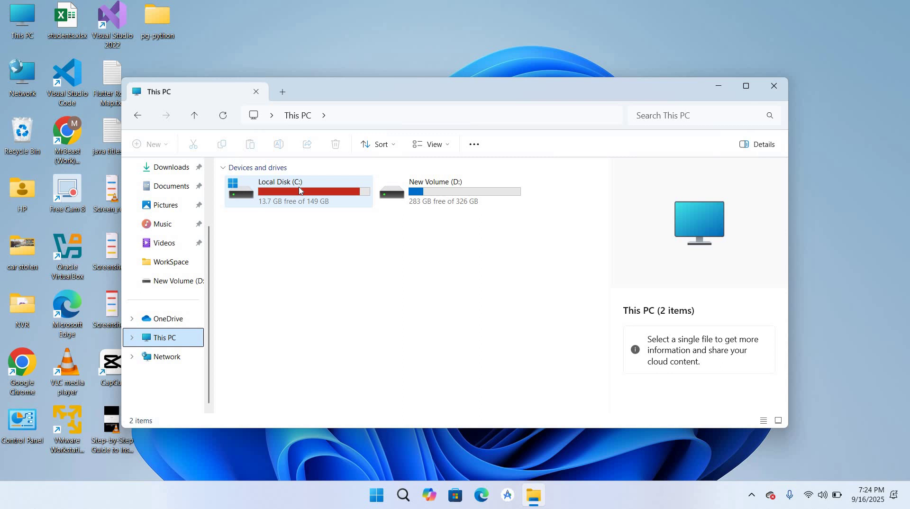
pyautogui.click(285, 192)
pyautogui.press('Return')
pyautogui.doubleClick(287, 253)
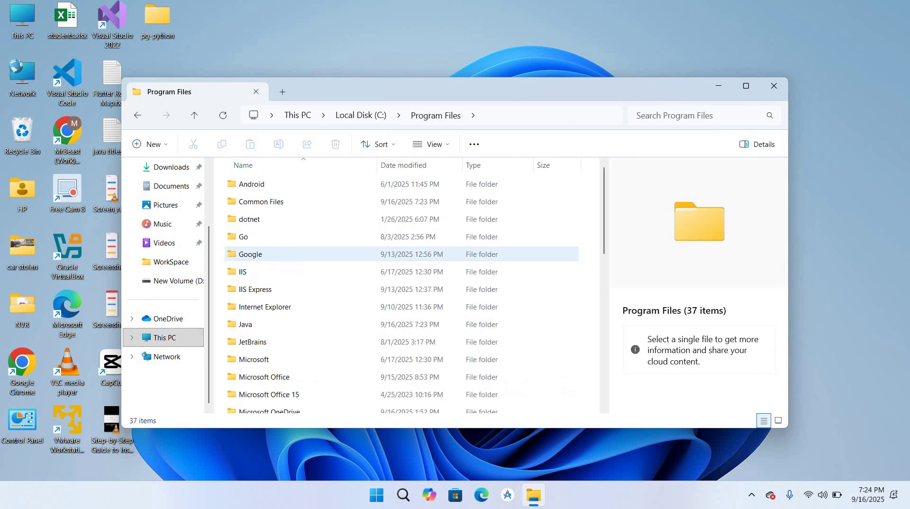
pyautogui.doubleClick(264, 328)
# Open jdk-25\bin, copy its full path from the address bar, and close Explorer.
pyautogui.doubleClick(258, 188)
pyautogui.click(264, 188)
pyautogui.press('Return')
pyautogui.hotkey('alt', 'd')
pyautogui.hotkey('ctrl', 'c')
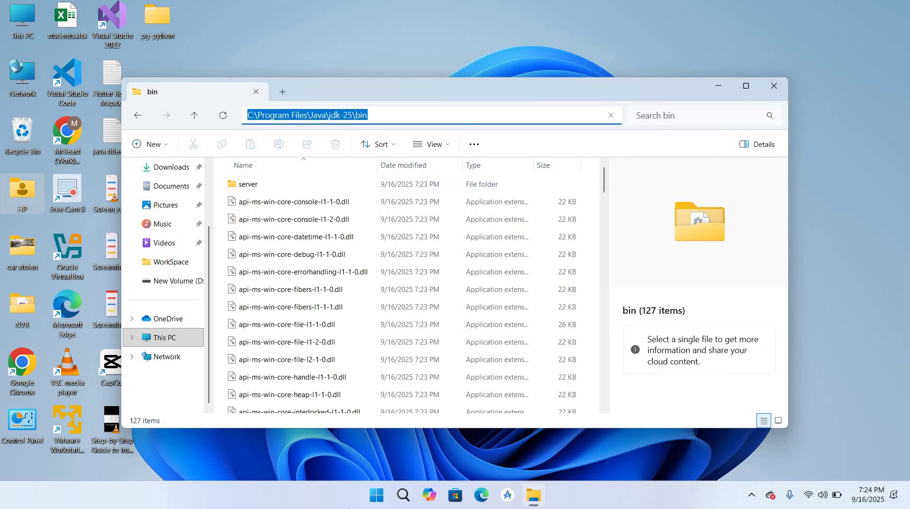
pyautogui.click(774, 86)
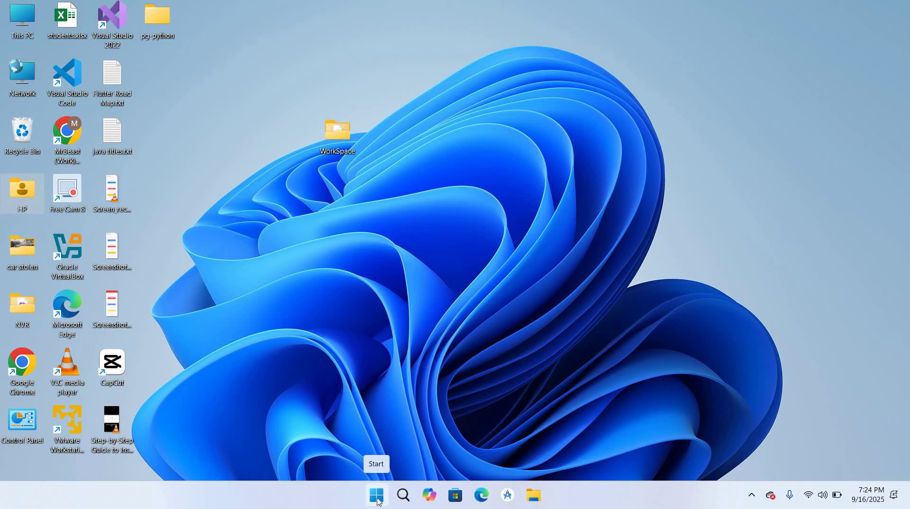
# Reach the Environment Variables dialog via System About and Advanced system settings.
pyautogui.rightClick(378, 497)
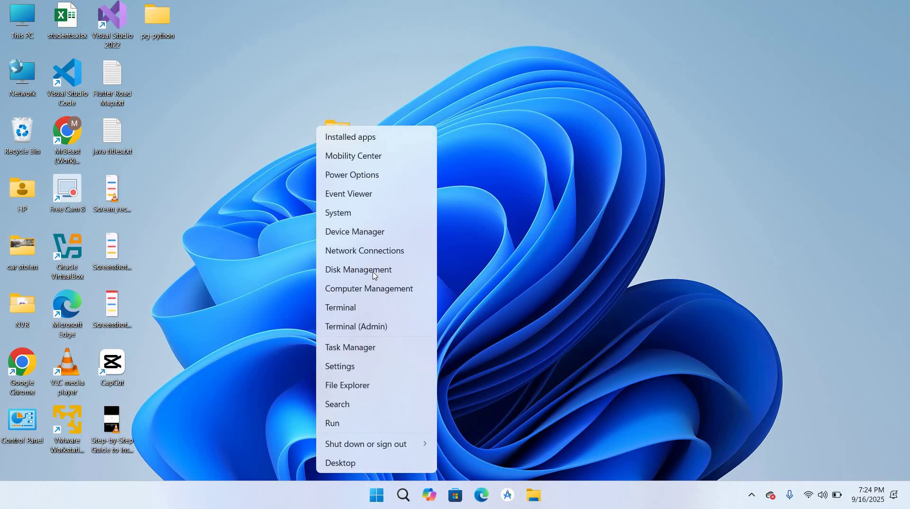
pyautogui.click(373, 217)
pyautogui.click(531, 283)
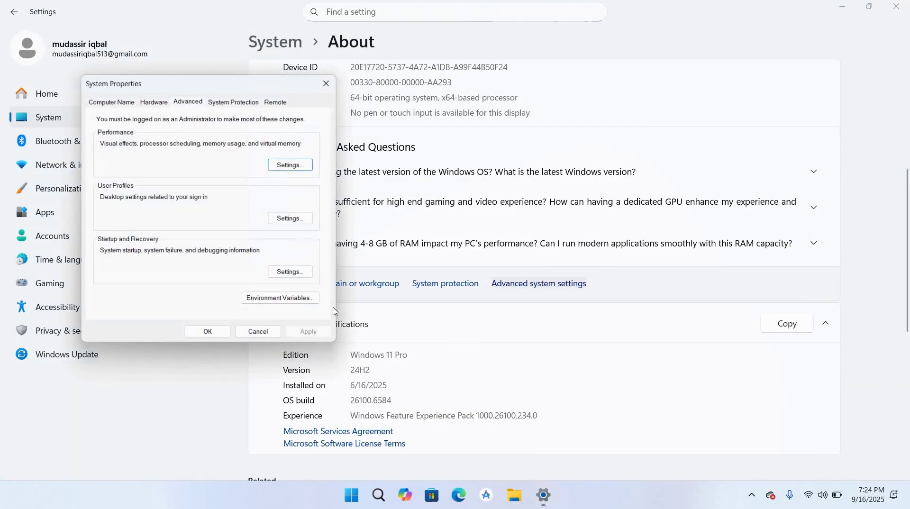
pyautogui.click(299, 302)
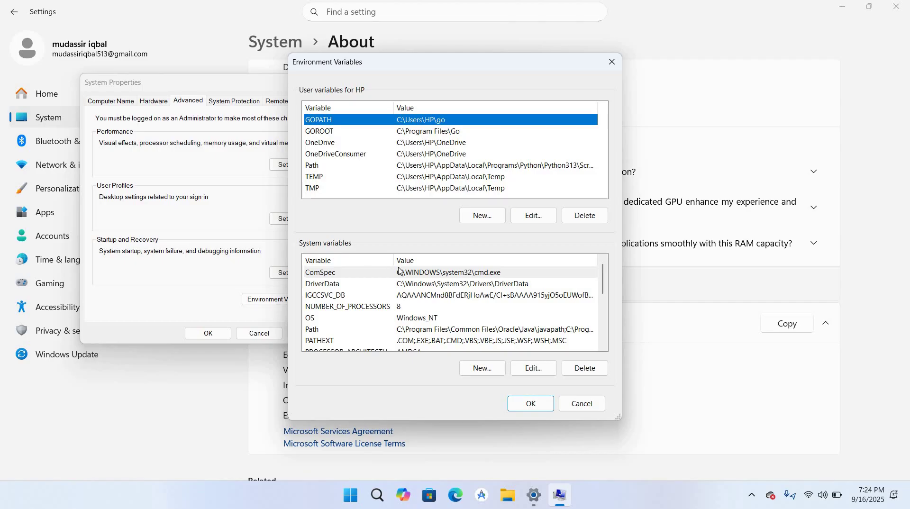
# Add C:\Program Files\Java\jdk-25\bin as a new system Path entry and save all dialogs.
pyautogui.scroll(-1, 397, 286)
pyautogui.click(426, 295)
pyautogui.click(533, 368)
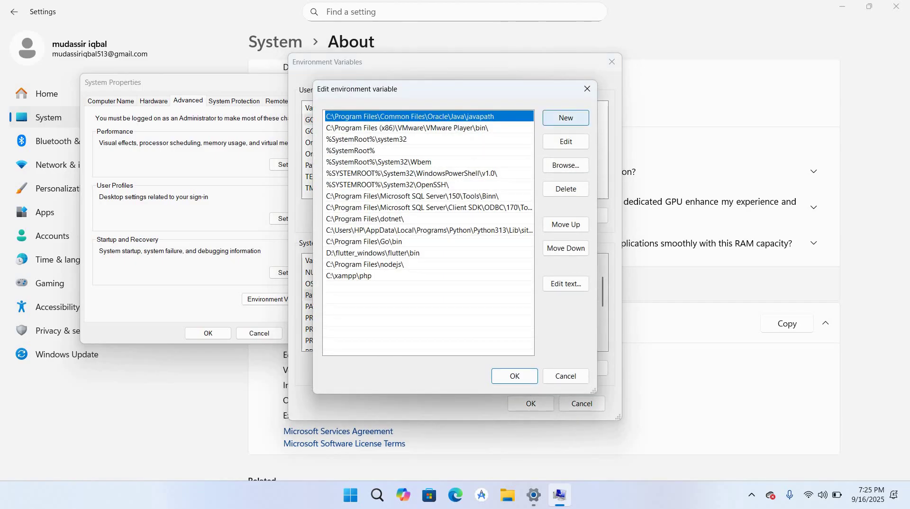
pyautogui.click(566, 118)
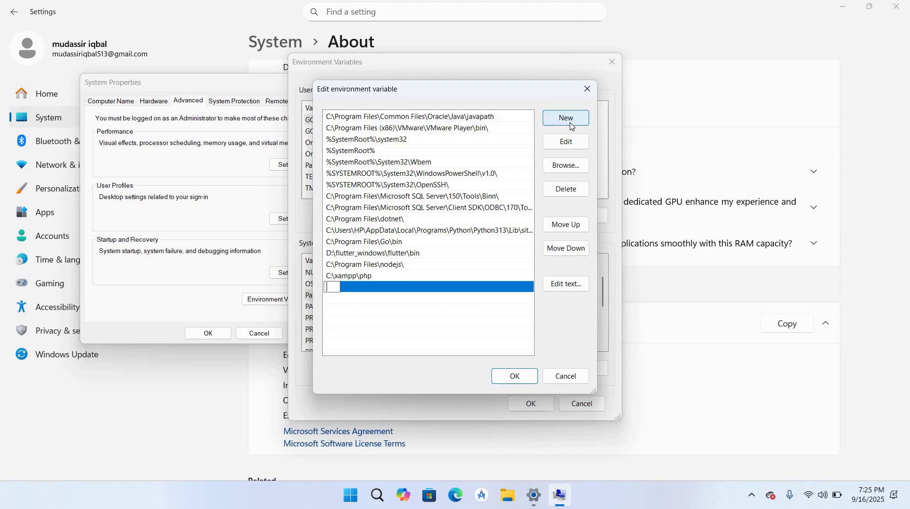
pyautogui.hotkey('ctrl', 'v')
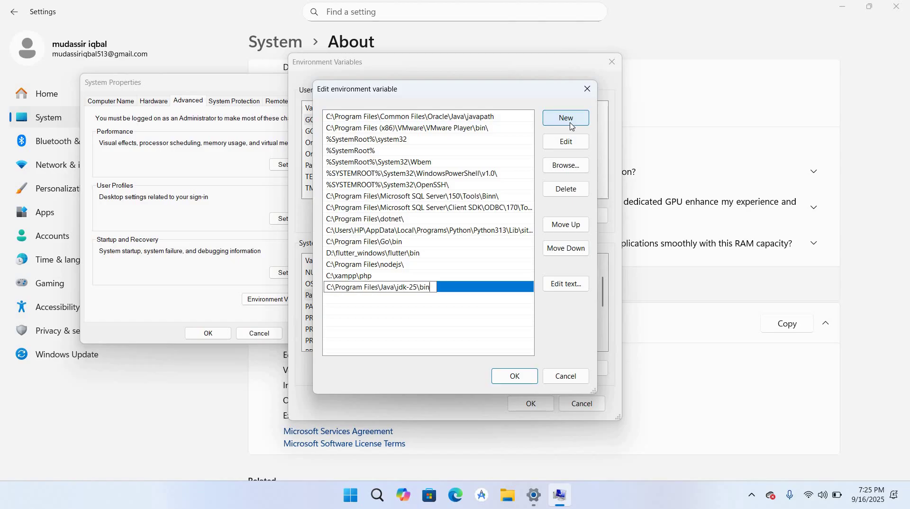
pyautogui.click(514, 376)
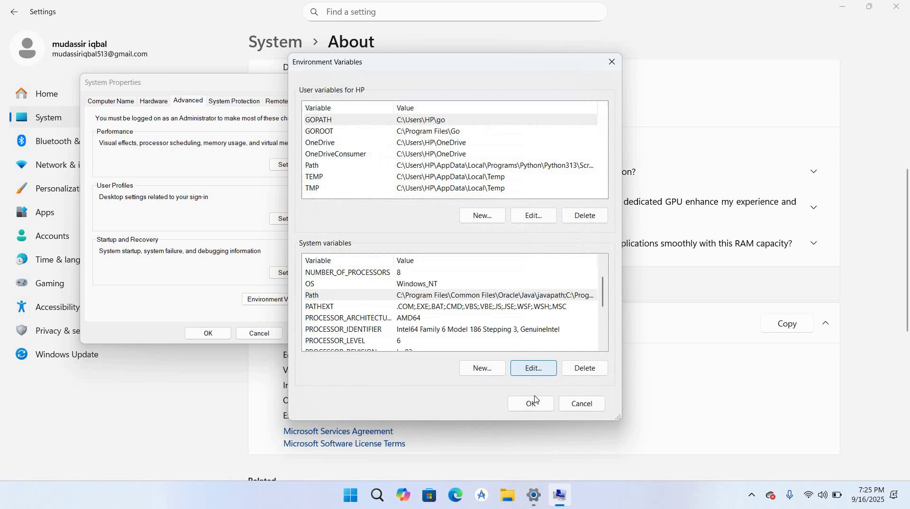
pyautogui.click(531, 403)
pyautogui.click(217, 335)
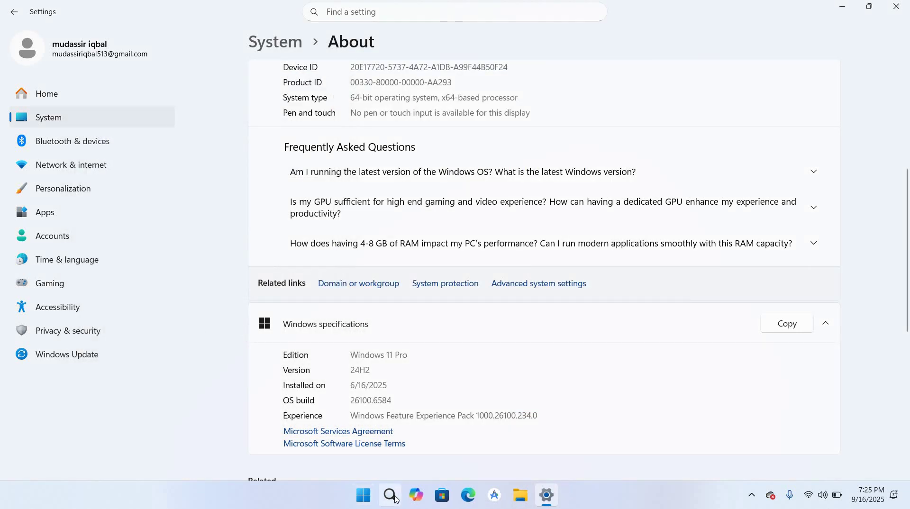
# Launch Command Prompt by searching 'cmd' in Windows search.
pyautogui.click(394, 497)
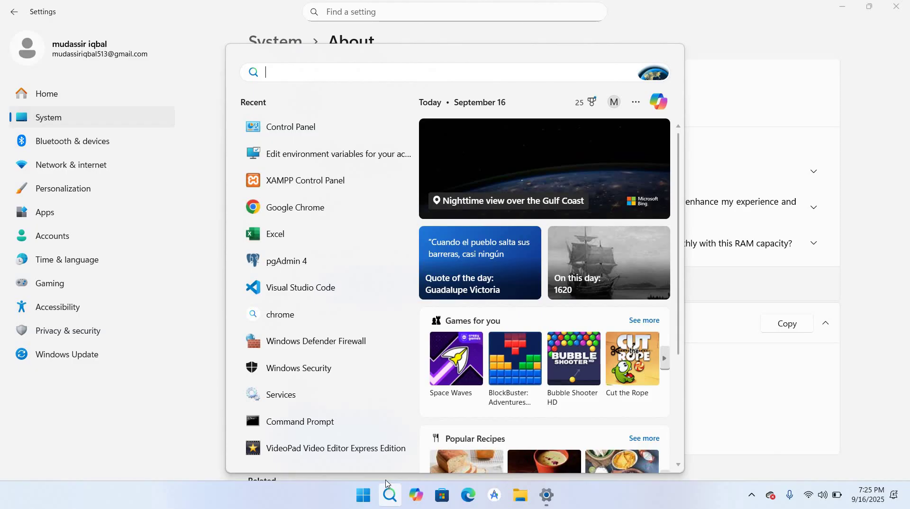
pyautogui.write('cmd')
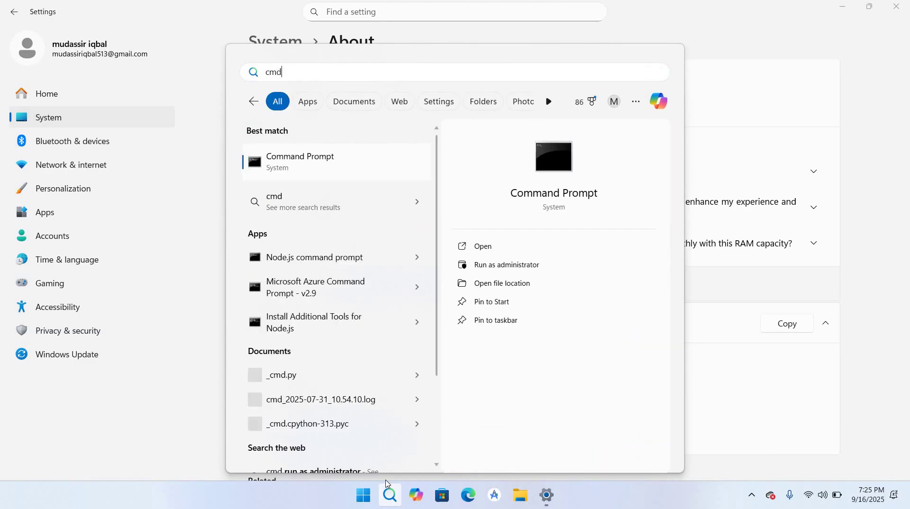
pyautogui.press('Return')
pyautogui.write('java --version')
pyautogui.press('Return')
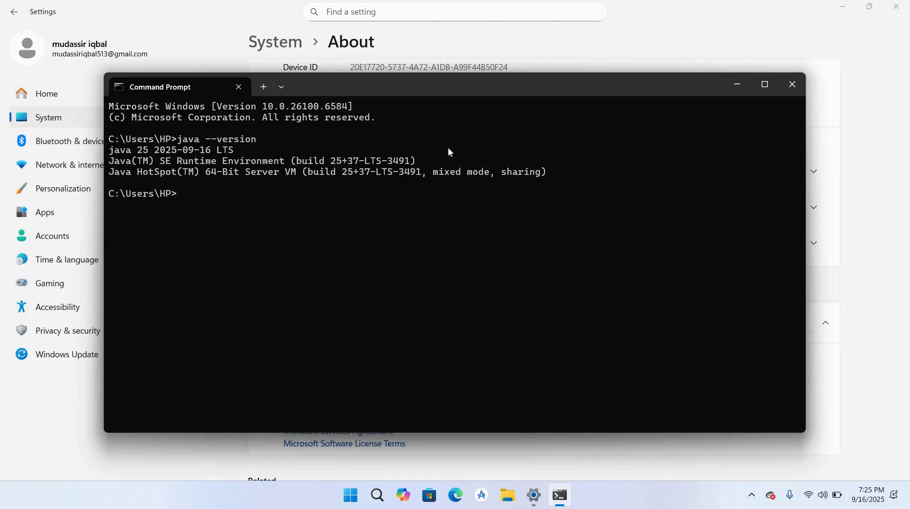
pyautogui.click(793, 88)
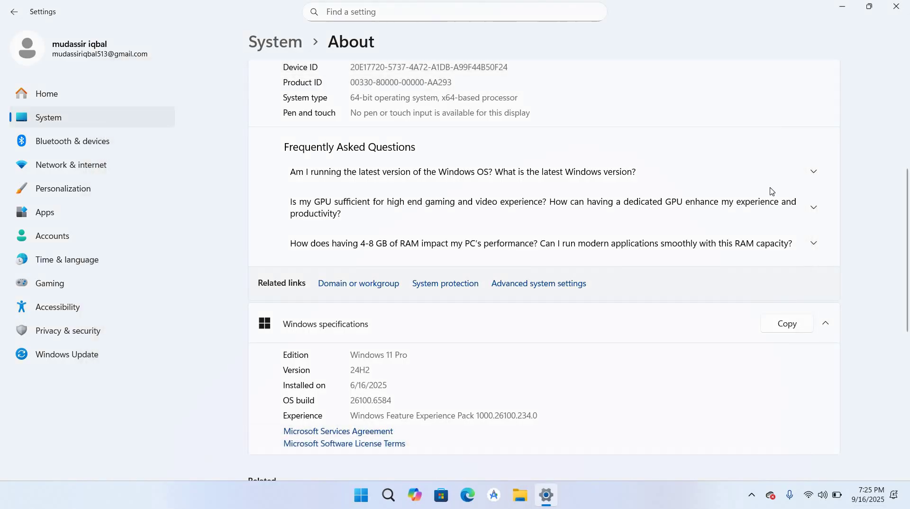
pyautogui.click(900, 11)
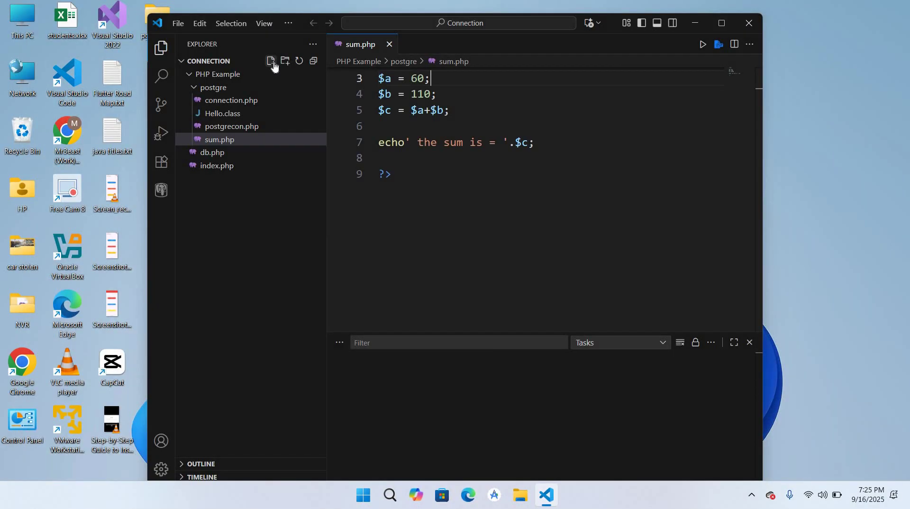
# Create a new file named Hello.java in the postgre folder.
pyautogui.click(272, 63)
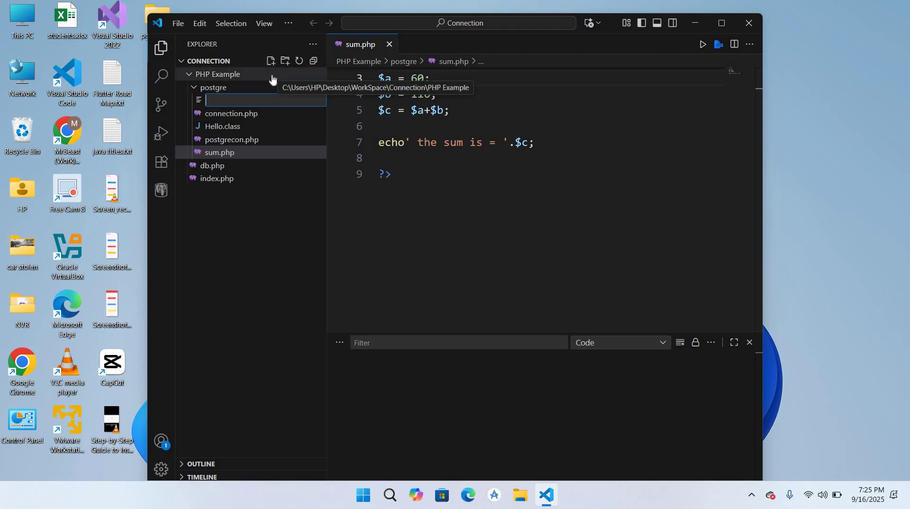
pyautogui.write('Hello')
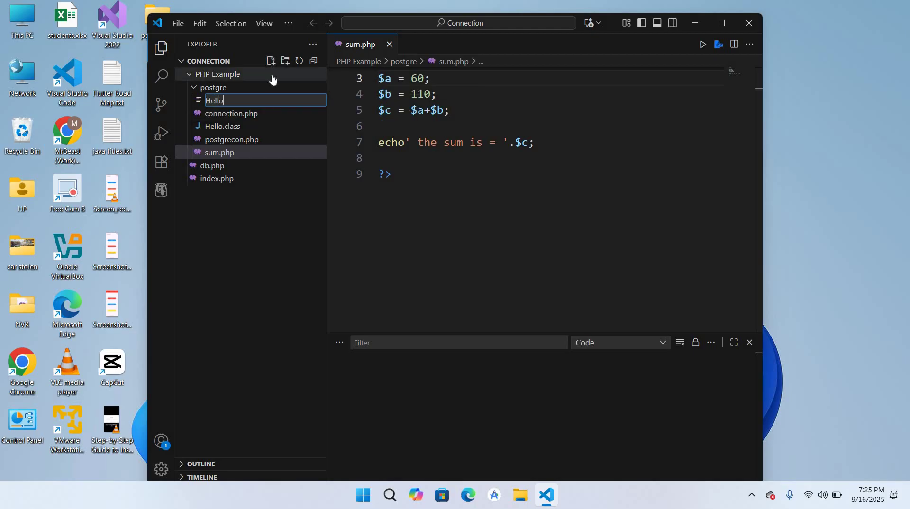
pyautogui.write('.java')
pyautogui.press('Return')
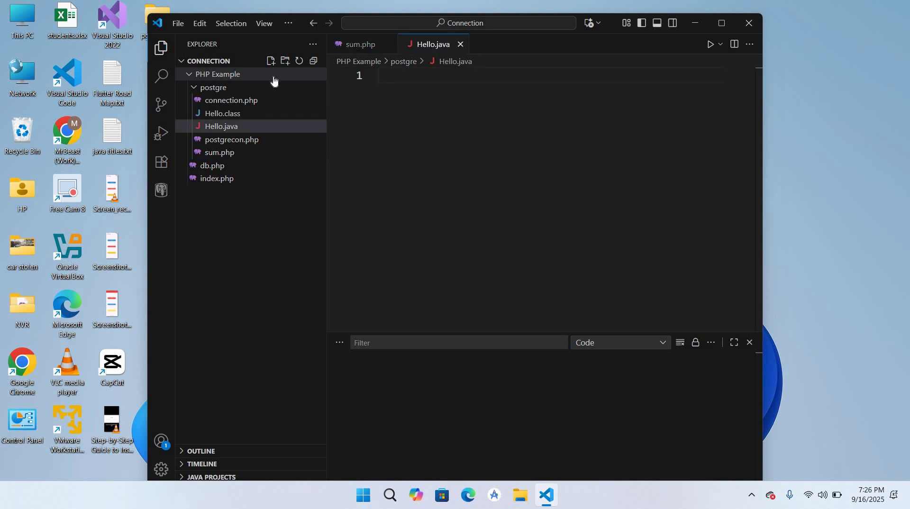
# Write the 'class Hello {' declaration, correcting the 'calss' typo.
pyautogui.write('calss He')
pyautogui.write('llo {')
pyautogui.press('Return')
pyautogui.press('Up')
pyautogui.press('Left')
pyautogui.press('BackSpace')
pyautogui.press('BackSpace')
pyautogui.write('la')
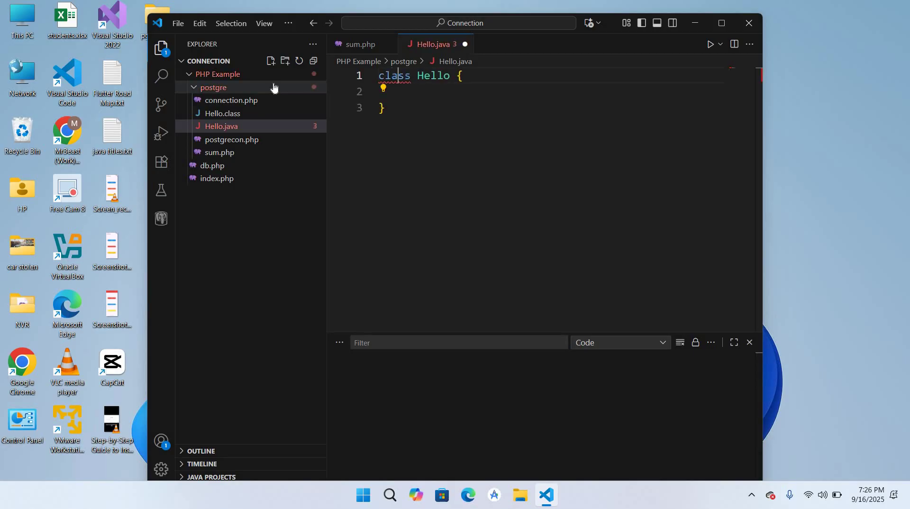
pyautogui.click(397, 93)
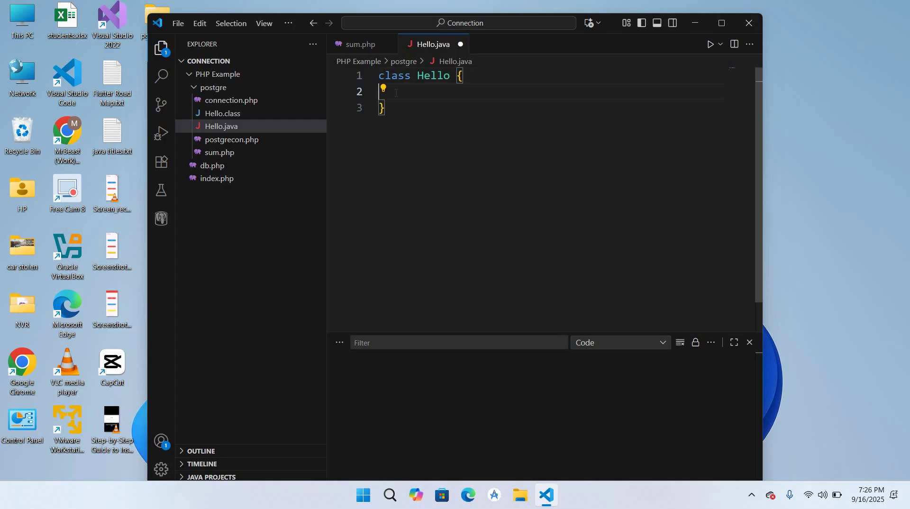
pyautogui.press('Return')
# Add the method 'public static void main(String[] args){' inside the class.
pyautogui.write('public')
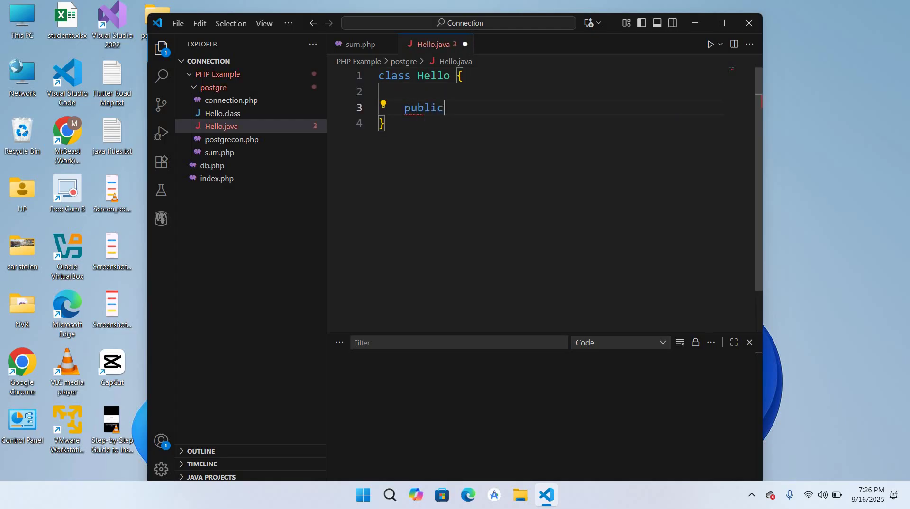
pyautogui.write(' static void main(String[]')
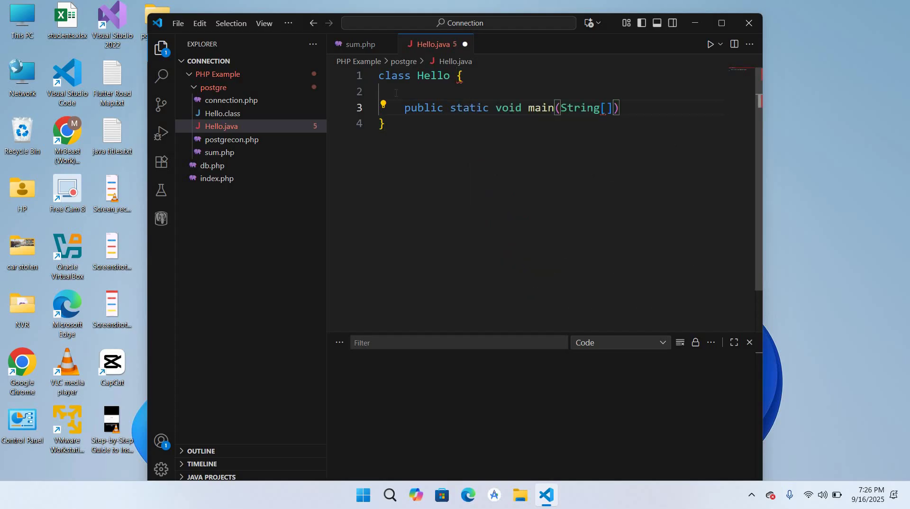
pyautogui.write(' args')
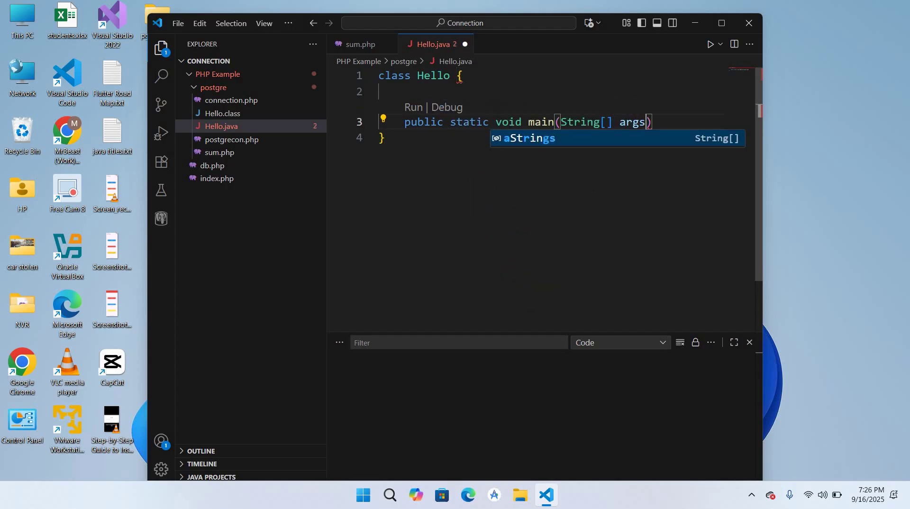
pyautogui.press('Escape')
pyautogui.write('){')
pyautogui.press('Return')
# Add System.out.println("Hello to every one from java"); to main and save the file.
pyautogui.write('System')
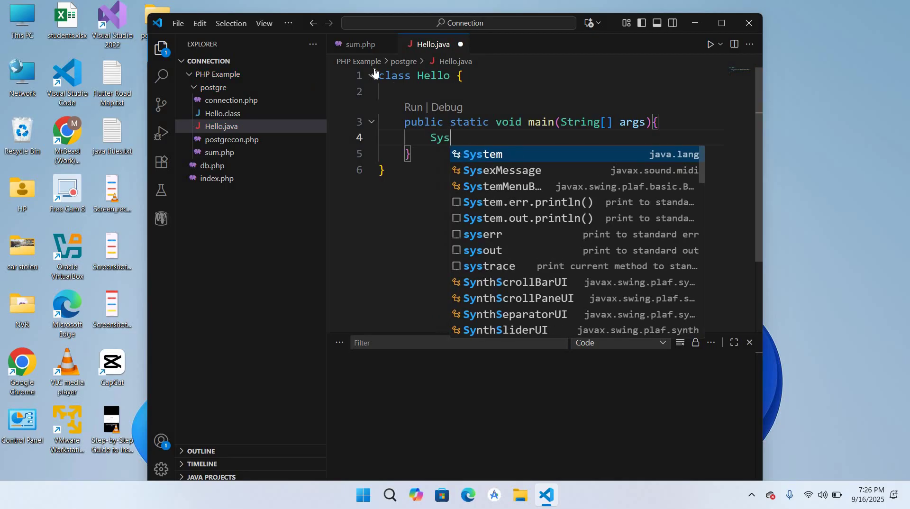
pyautogui.press('Escape')
pyautogui.write('.o')
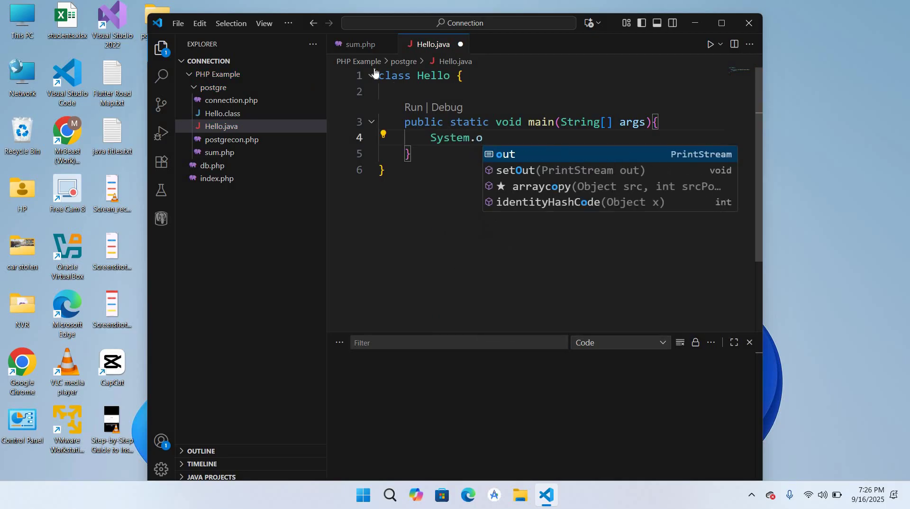
pyautogui.press('Tab')
pyautogui.write('.pr')
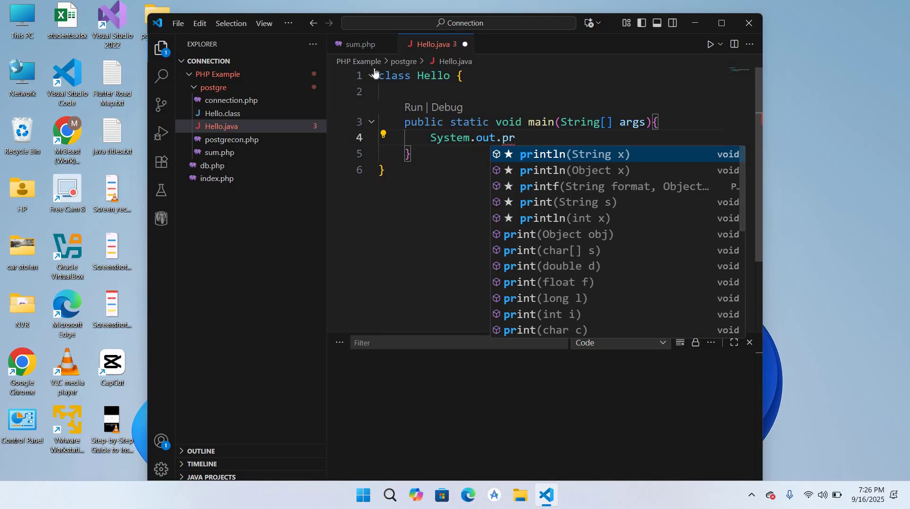
pyautogui.press('Tab')
pyautogui.write('"Hello ')
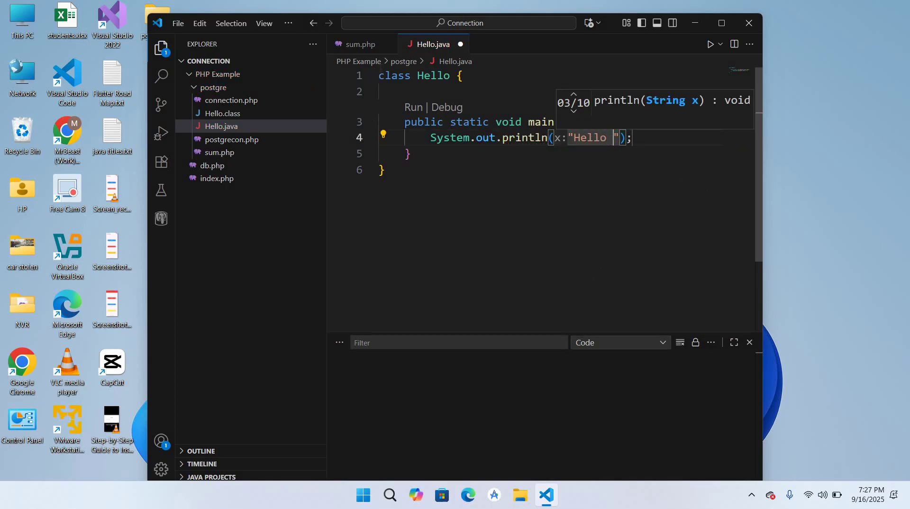
pyautogui.write('to every')
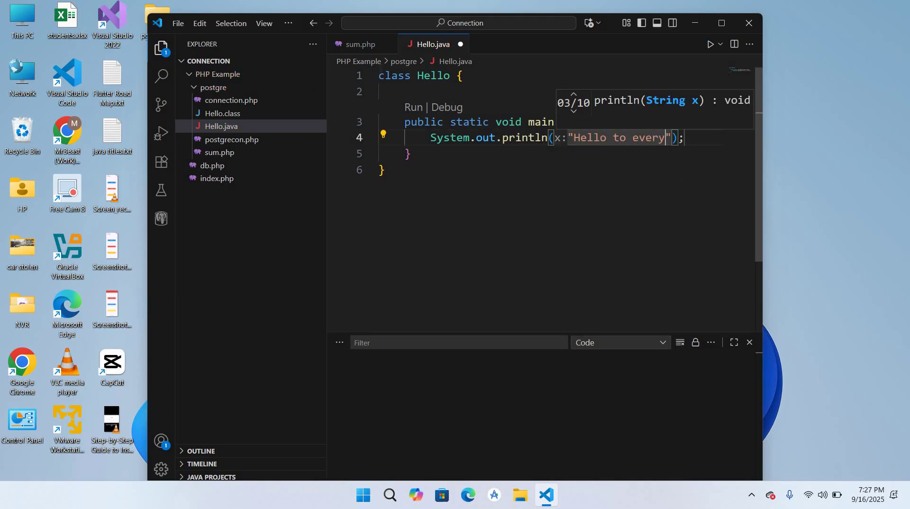
pyautogui.write(' one from java')
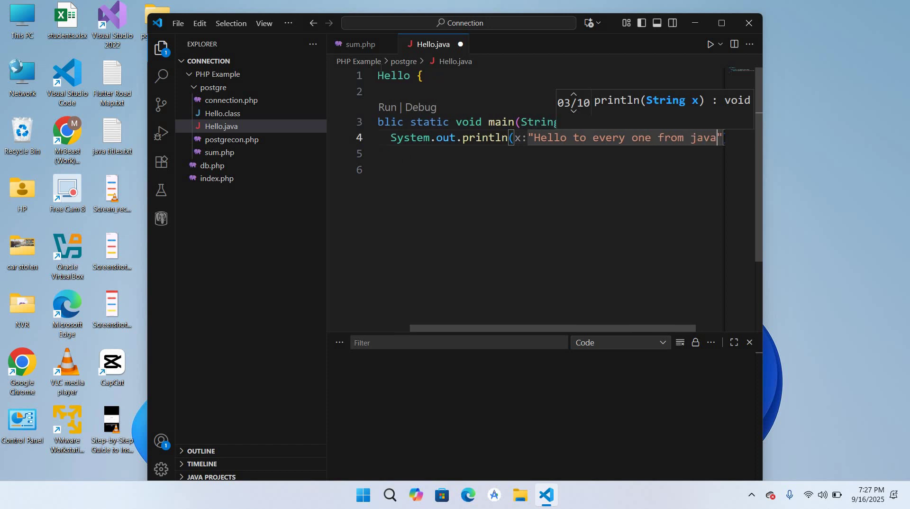
pyautogui.press('Tab')
pyautogui.write(';')
pyautogui.hotkey('ctrl', 's')
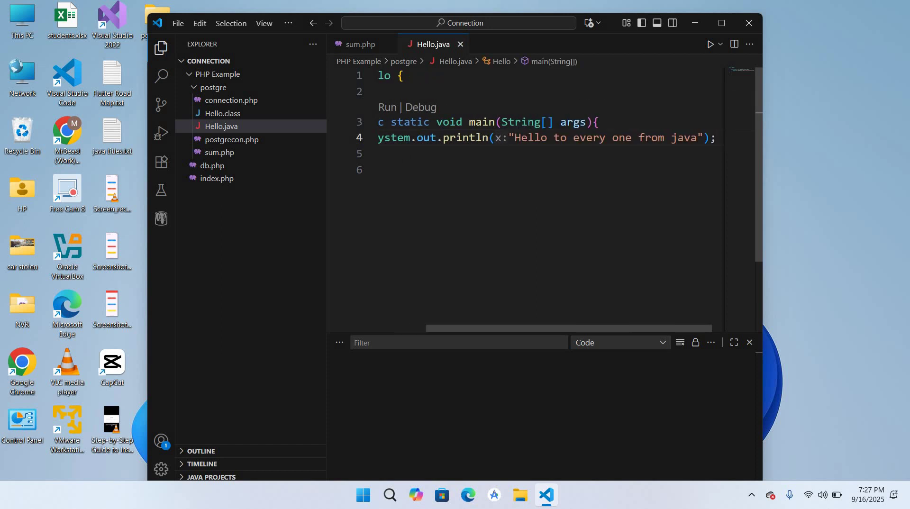
# Run Hello.java with Run Code and highlight the printed 'Hello to every one from java' line.
pyautogui.rightClick(458, 81)
pyautogui.click(481, 45)
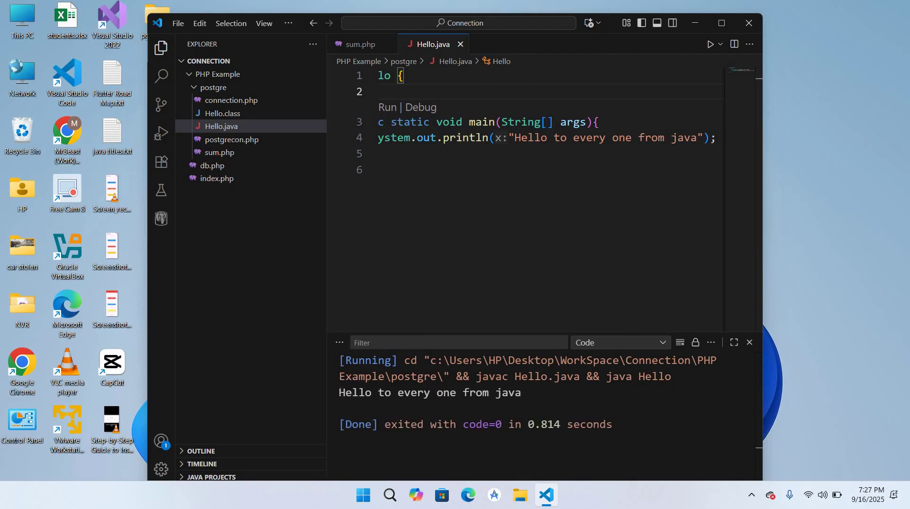
pyautogui.moveTo(339, 393); pyautogui.dragTo(531, 399)
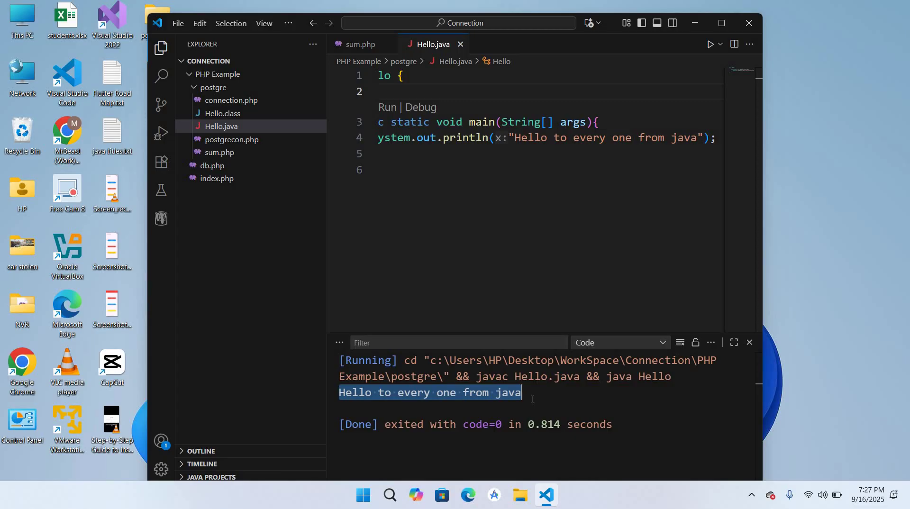